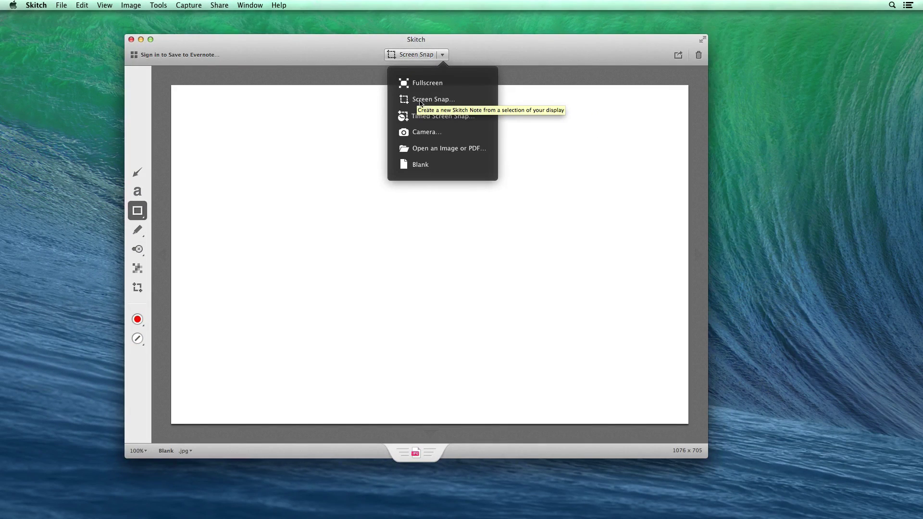
Step: Restore the minimized Chrome window showing the Pinch of Yum blog from the Dock
{"action": "mouse_move", "coordinate": [491, 518]}
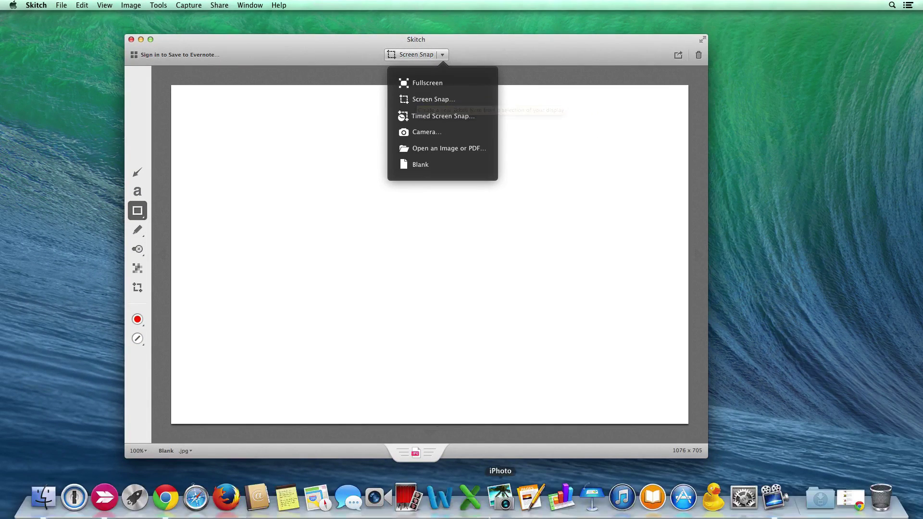
{"action": "left_click", "coordinate": [852, 504]}
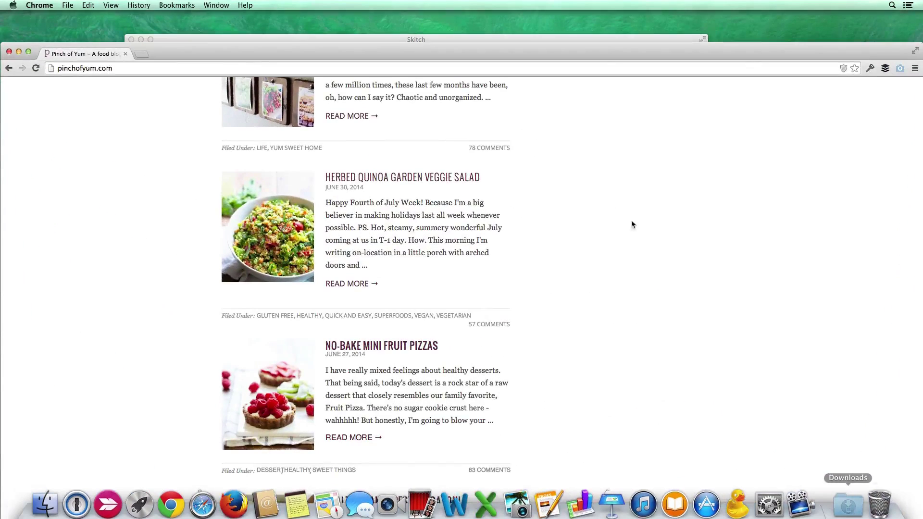
Step: Maximize Chrome and scroll to the No-Bake Mini Fruit Pizzas and Pesto Rigatoni posts
{"action": "left_click", "coordinate": [27, 51]}
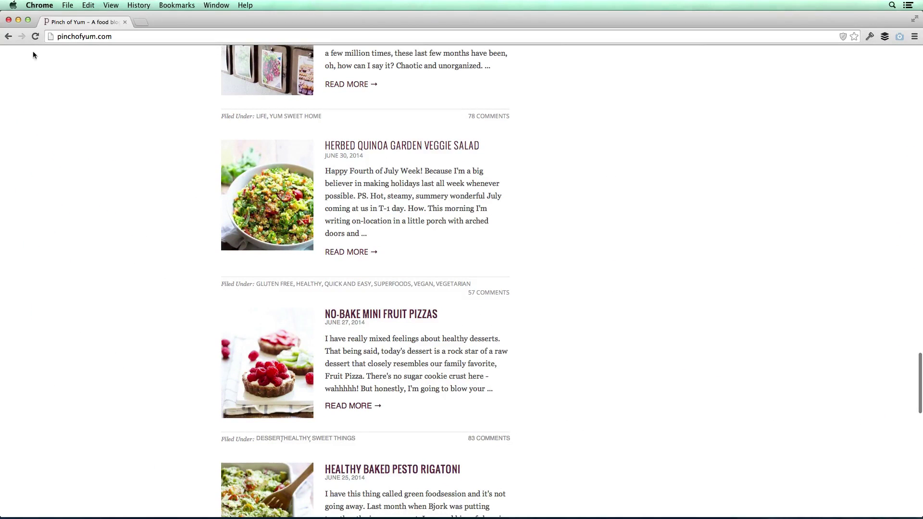
{"action": "scroll", "coordinate": [411, 183], "scroll_direction": "down", "scroll_amount": 2}
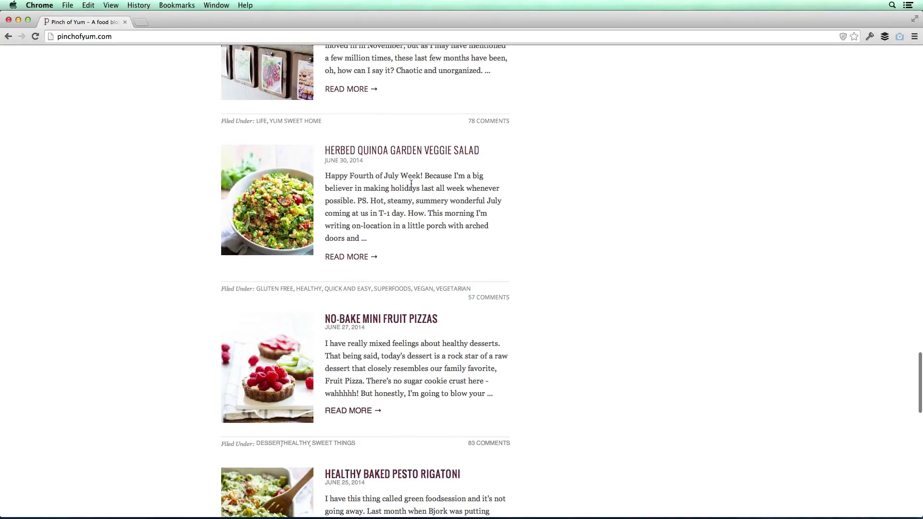
{"action": "scroll", "coordinate": [411, 183], "scroll_direction": "up", "scroll_amount": 15}
{"action": "scroll", "coordinate": [413, 190], "scroll_direction": "down", "scroll_amount": 5}
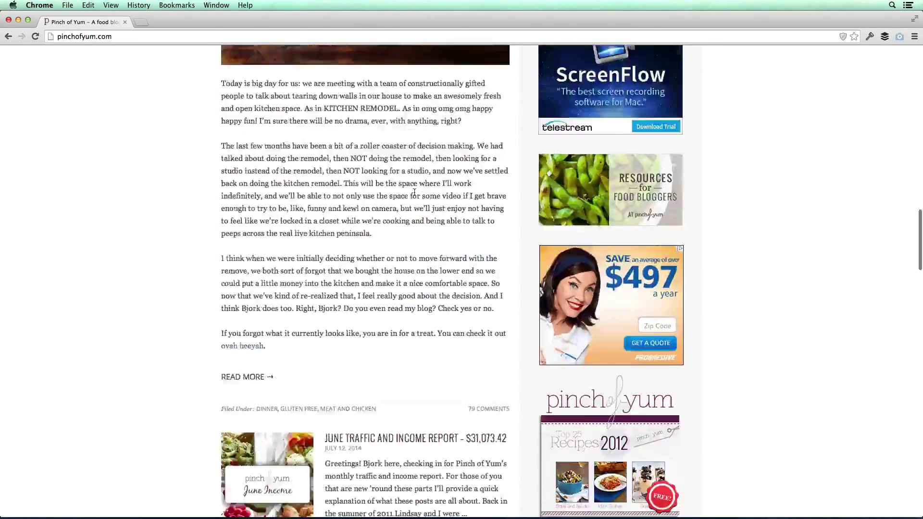
{"action": "scroll", "coordinate": [414, 194], "scroll_direction": "down", "scroll_amount": 9}
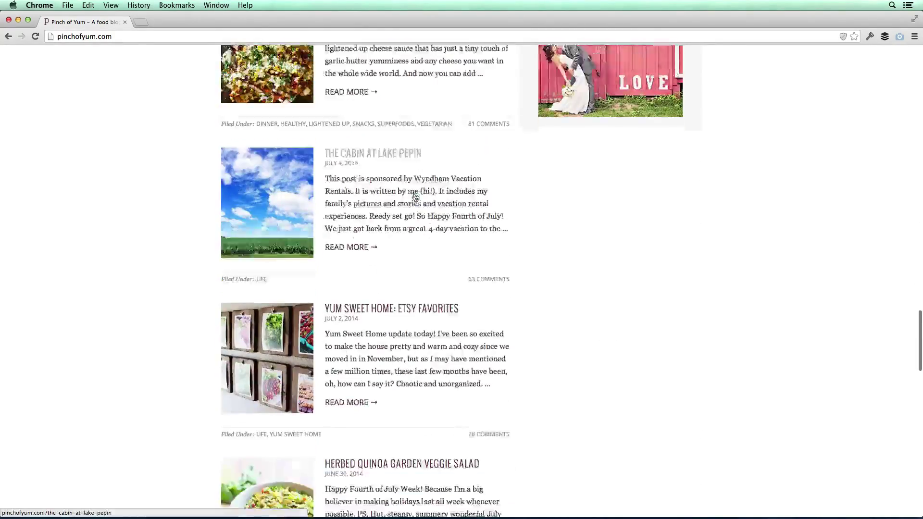
{"action": "scroll", "coordinate": [414, 194], "scroll_direction": "down", "scroll_amount": 5}
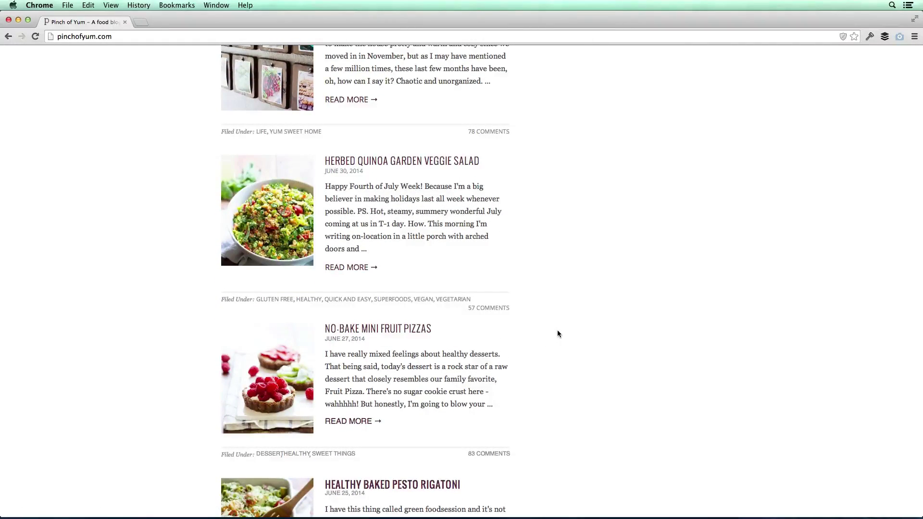
{"action": "scroll", "coordinate": [557, 331], "scroll_direction": "down", "scroll_amount": 1}
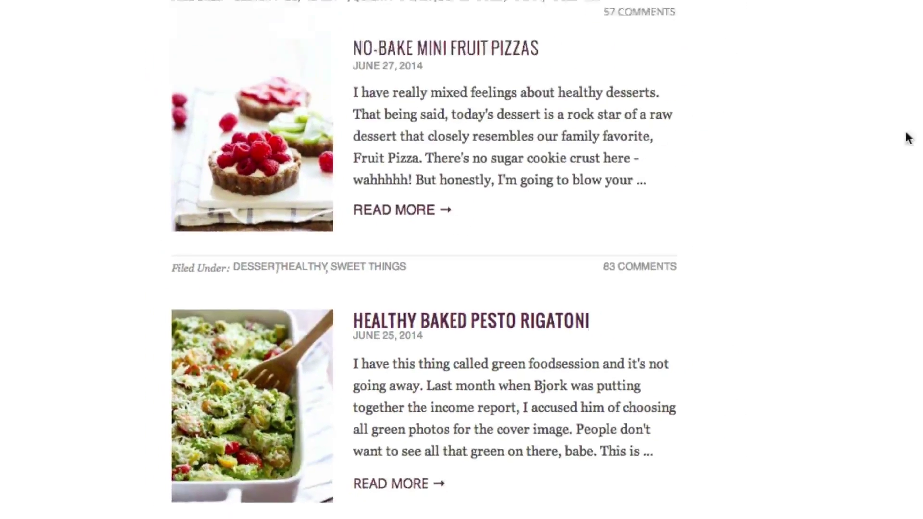
Step: Capture a 747 × 735 Skitch screen snap around the fruit pizza and pesto rigatoni posts
{"action": "key", "text": "super+Tab"}
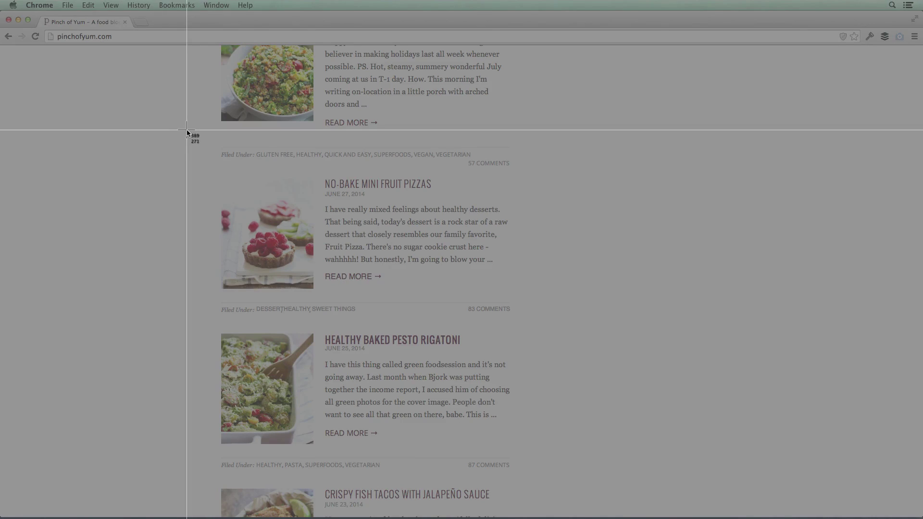
{"action": "left_click_drag", "start_coordinate": [187, 130], "coordinate": [545, 483]}
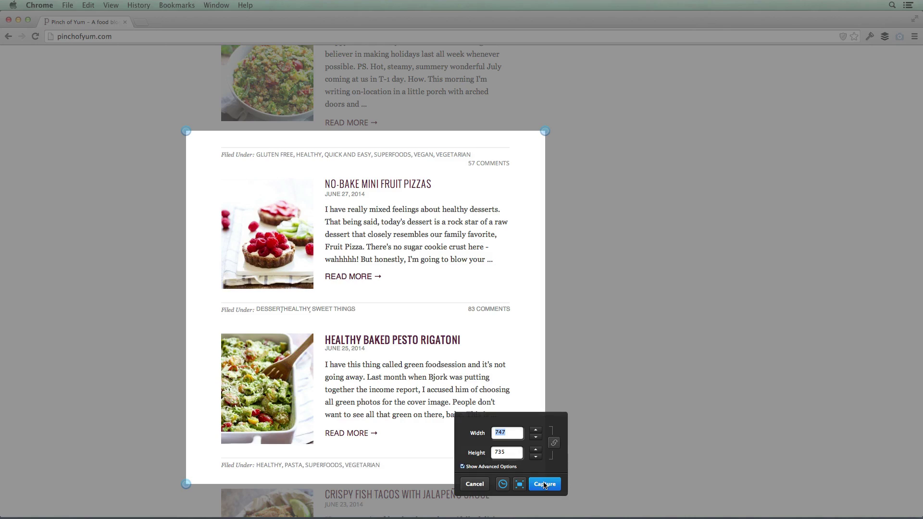
{"action": "left_click_drag", "start_coordinate": [496, 438], "coordinate": [371, 155]}
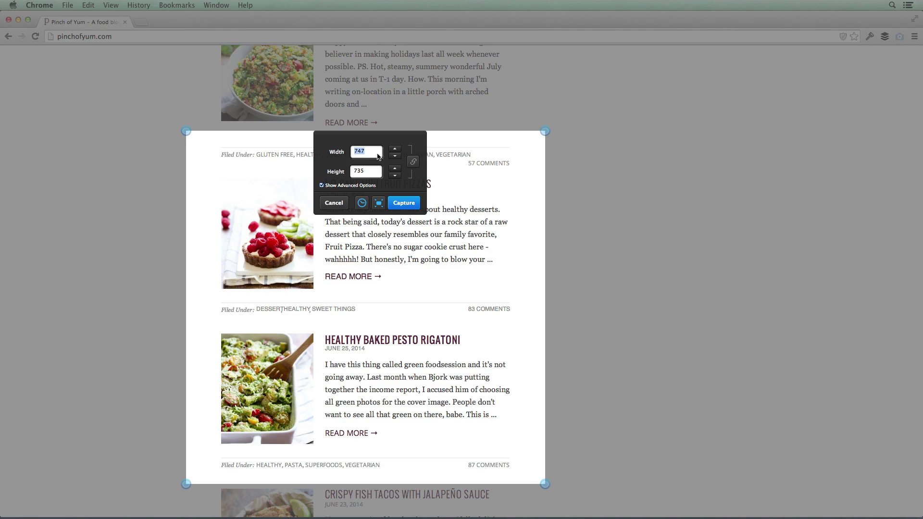
{"action": "left_click", "coordinate": [403, 203]}
{"action": "left_click_drag", "start_coordinate": [473, 308], "coordinate": [483, 316]}
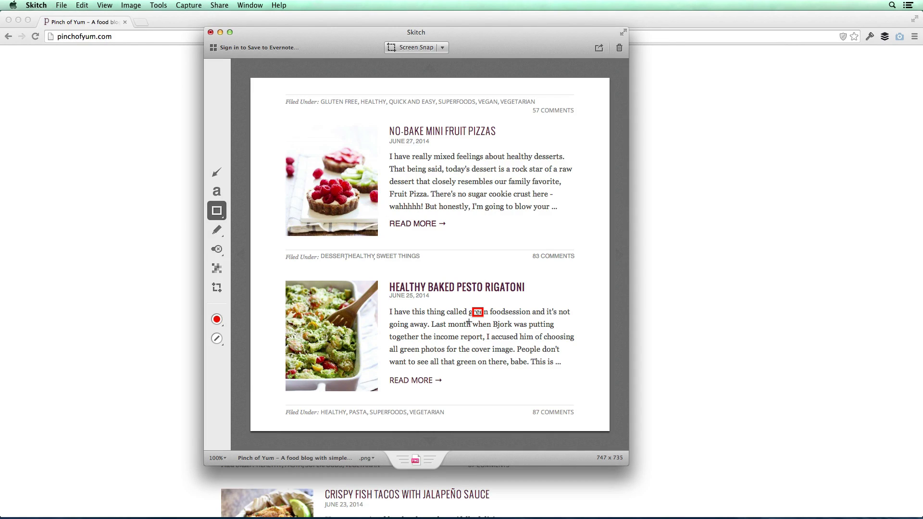
Step: Draw thick red arrows pointing at the fruit pizzas and pesto rigatoni post titles
{"action": "left_click_drag", "start_coordinate": [351, 43], "coordinate": [324, 46]}
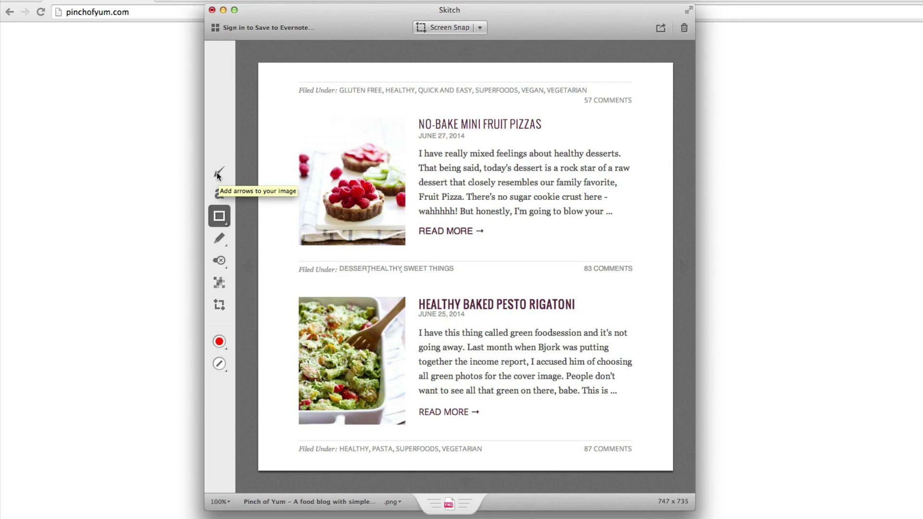
{"action": "left_click", "coordinate": [217, 172]}
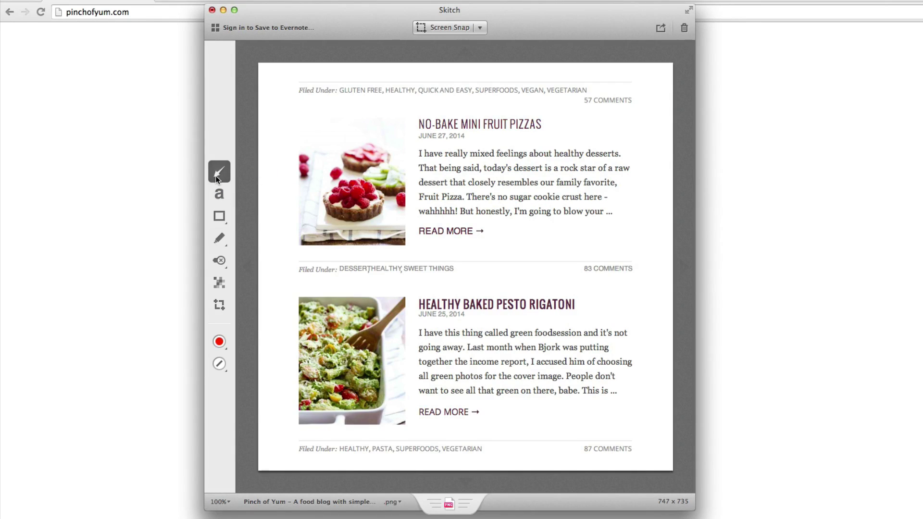
{"action": "left_click", "coordinate": [219, 365]}
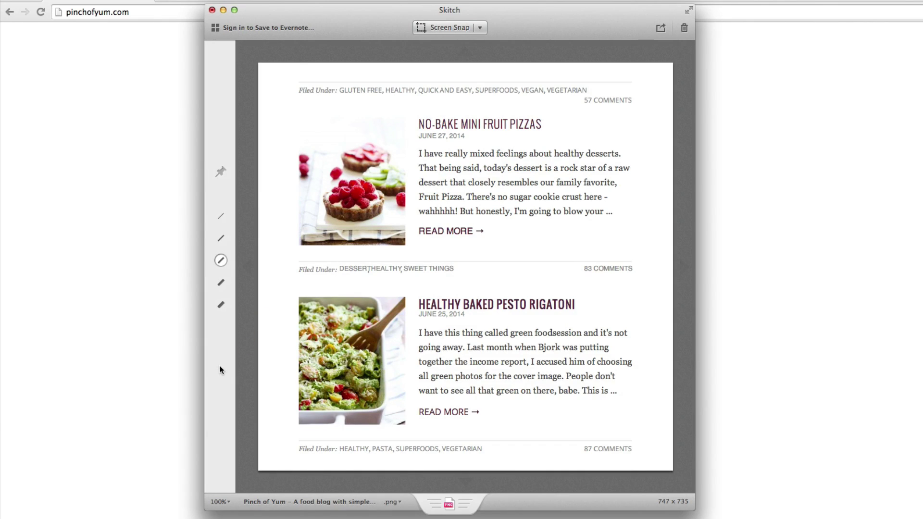
{"action": "left_click", "coordinate": [221, 284]}
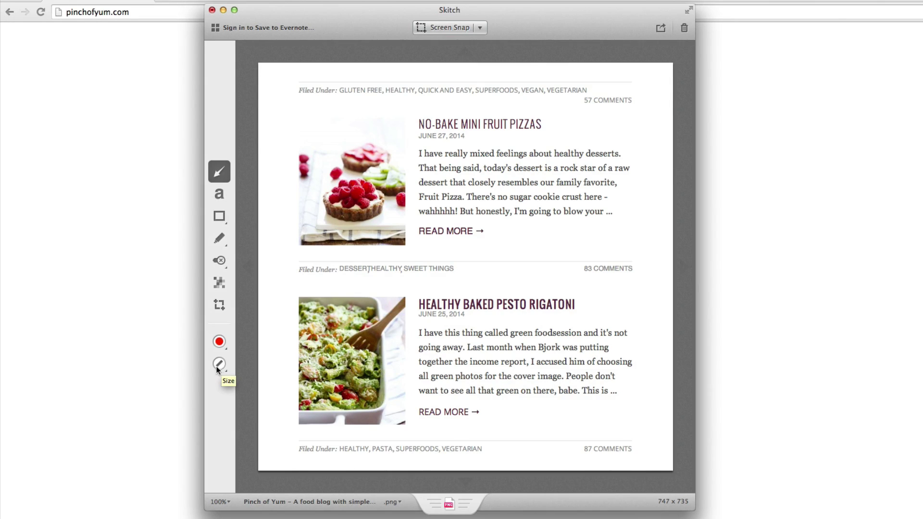
{"action": "left_click", "coordinate": [218, 342]}
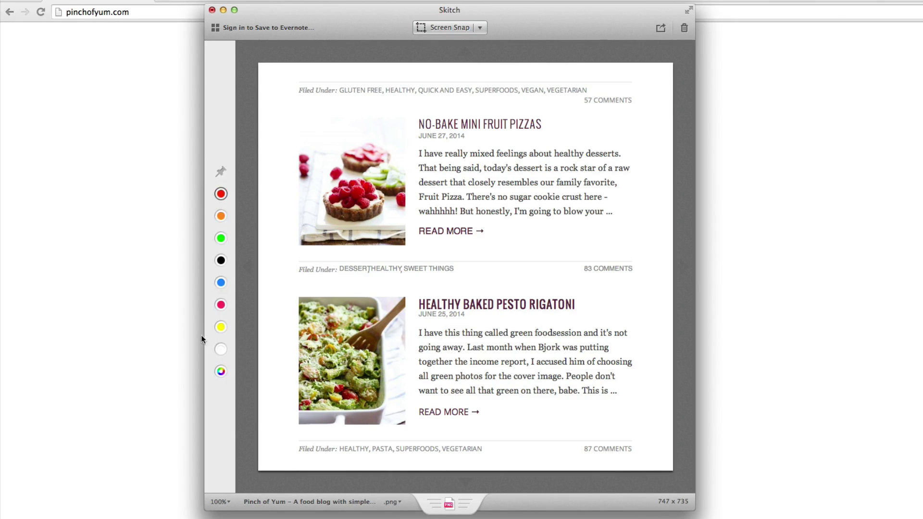
{"action": "left_click", "coordinate": [215, 198]}
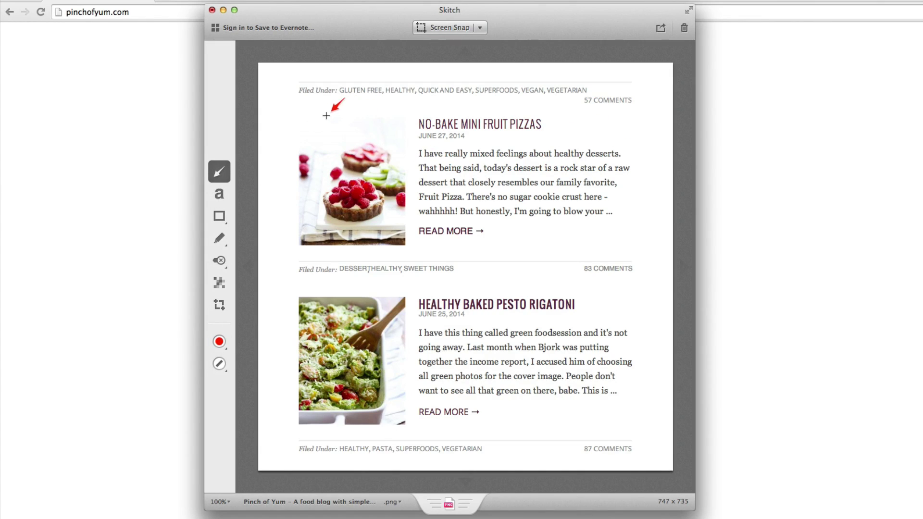
{"action": "left_click_drag", "start_coordinate": [349, 127], "coordinate": [413, 127]}
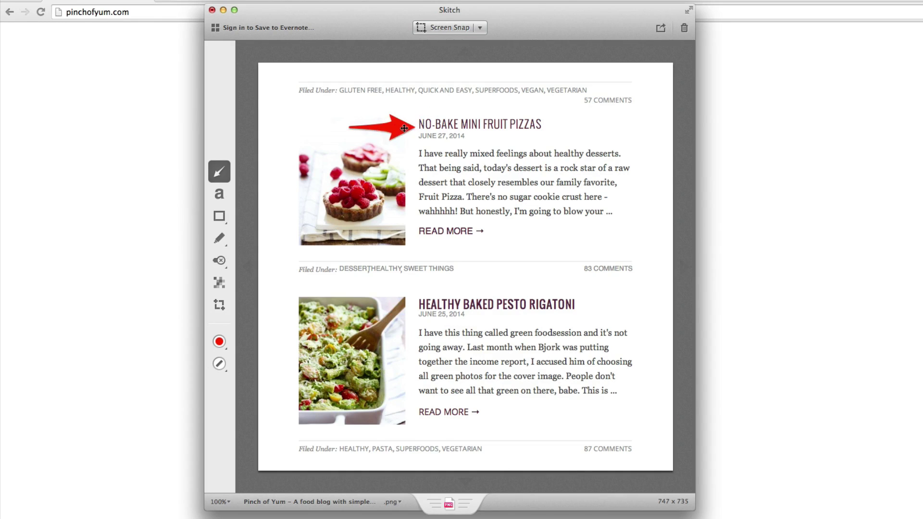
{"action": "left_click_drag", "start_coordinate": [349, 304], "coordinate": [416, 304]}
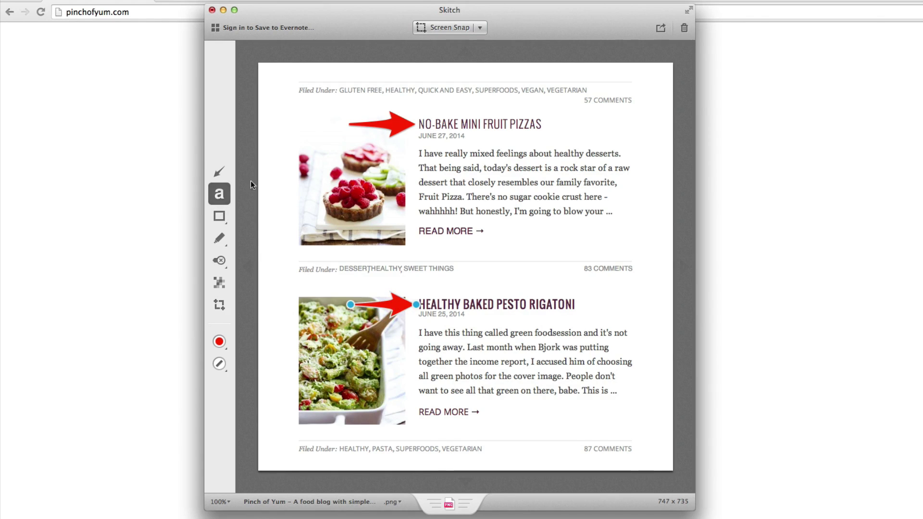
Step: Add the red label 'How it should be.' above the top arrow
{"action": "left_click", "coordinate": [296, 131]}
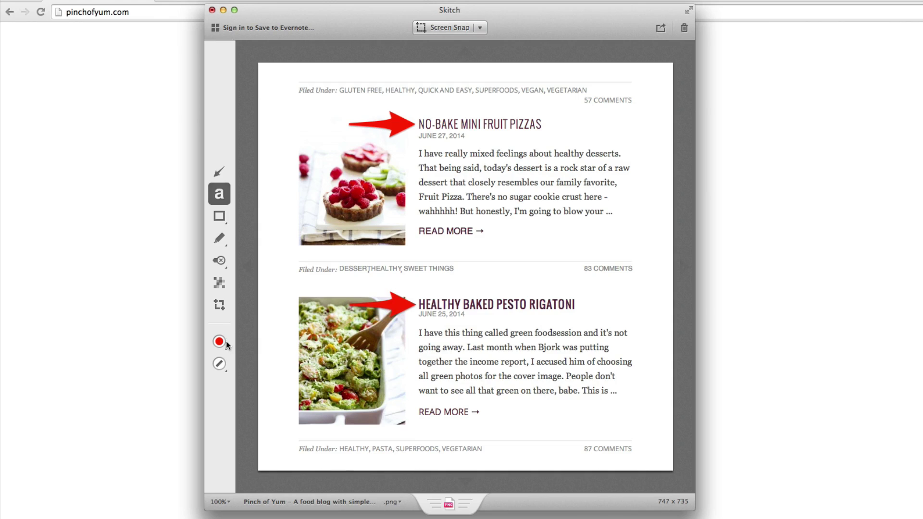
{"action": "left_click", "coordinate": [219, 365]}
{"action": "left_click", "coordinate": [221, 262]}
{"action": "left_click", "coordinate": [302, 134]}
{"action": "type", "text": "HOw"}
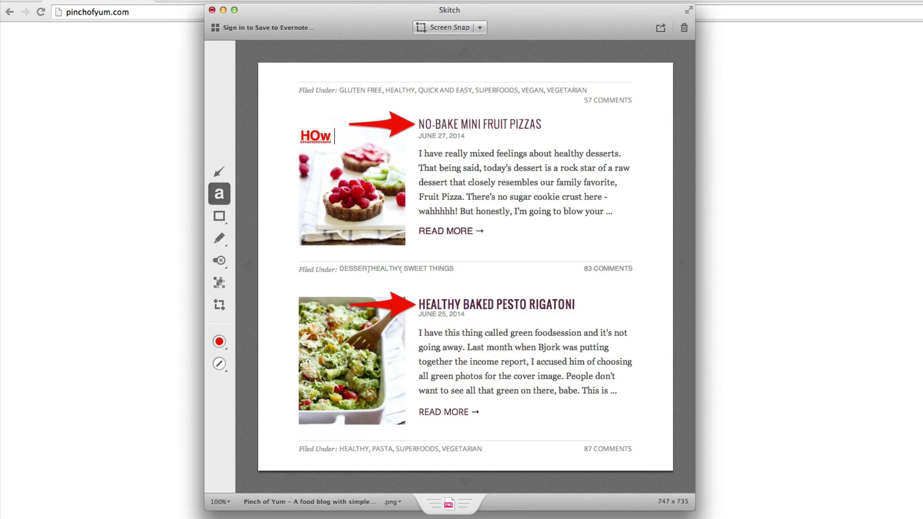
{"action": "key", "text": "BackSpace"}
{"action": "key", "text": "BackSpace"}
{"action": "type", "text": "ow it should be."}
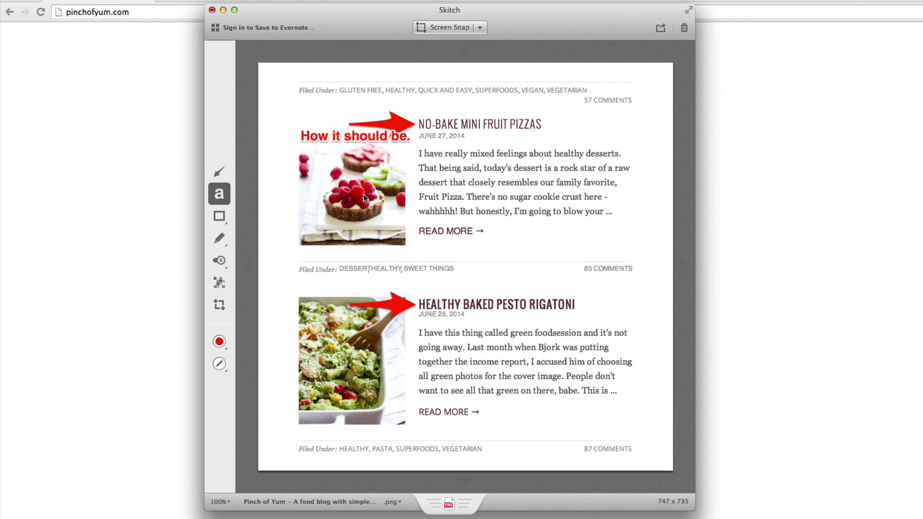
{"action": "mouse_move", "coordinate": [348, 141]}
{"action": "left_mouse_down"}
{"action": "mouse_move", "coordinate": [306, 100]}
{"action": "mouse_move", "coordinate": [313, 114]}
{"action": "left_mouse_up"}
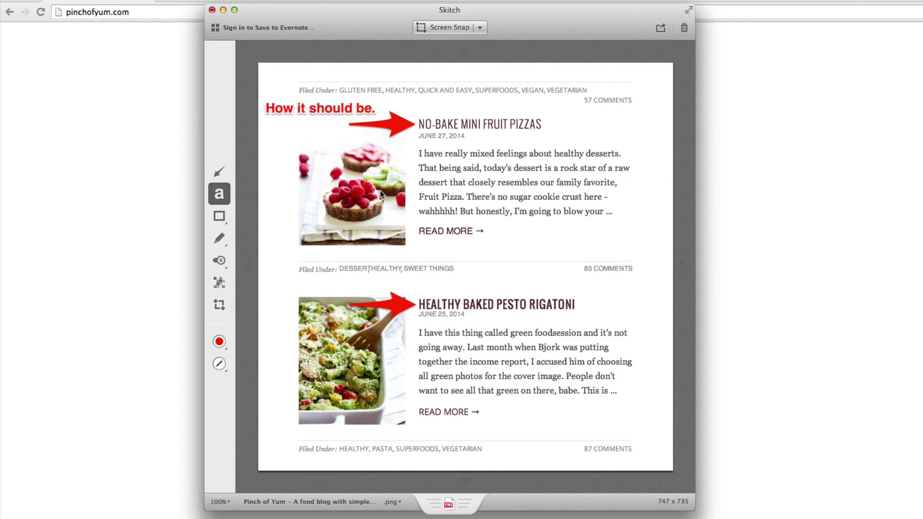
Step: Add the label 'The incorrect font.' and align it with the lower arrow
{"action": "left_click", "coordinate": [276, 288]}
{"action": "type", "text": "The in"}
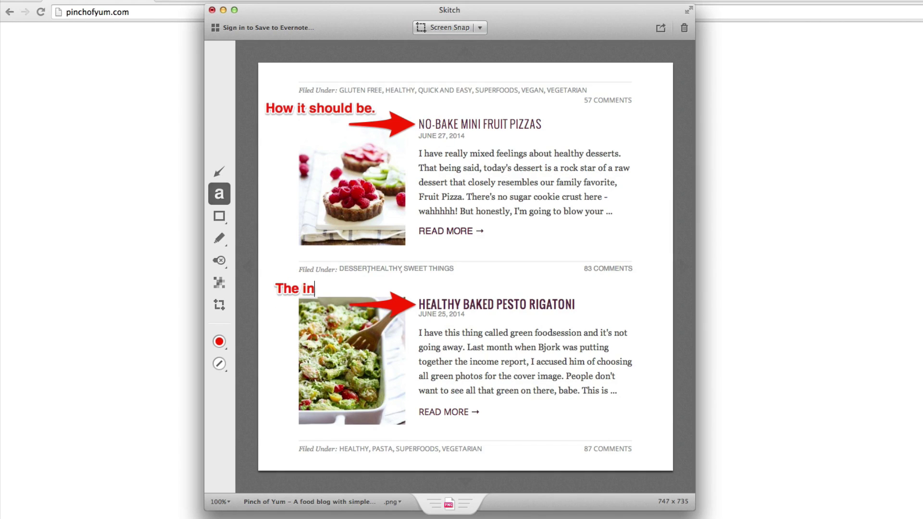
{"action": "type", "text": "correct ty"}
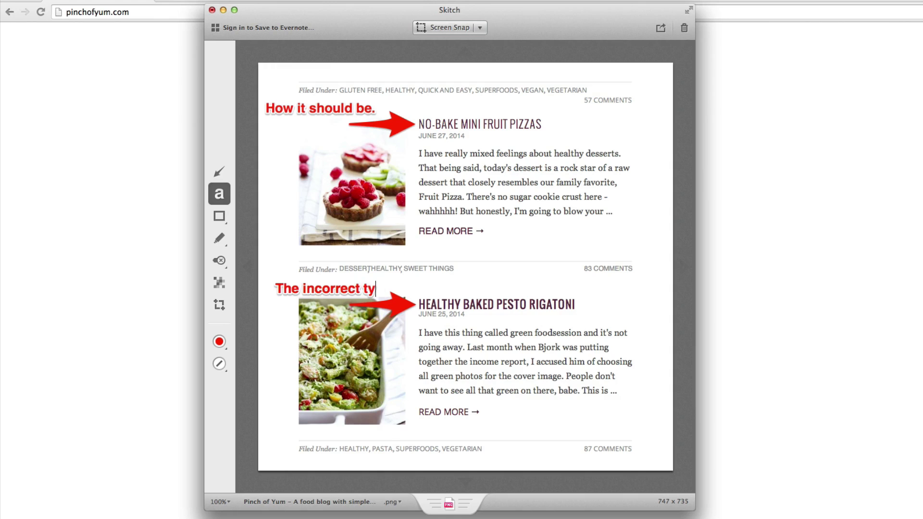
{"action": "key", "text": "BackSpace"}
{"action": "key", "text": "BackSpace"}
{"action": "type", "text": "font."}
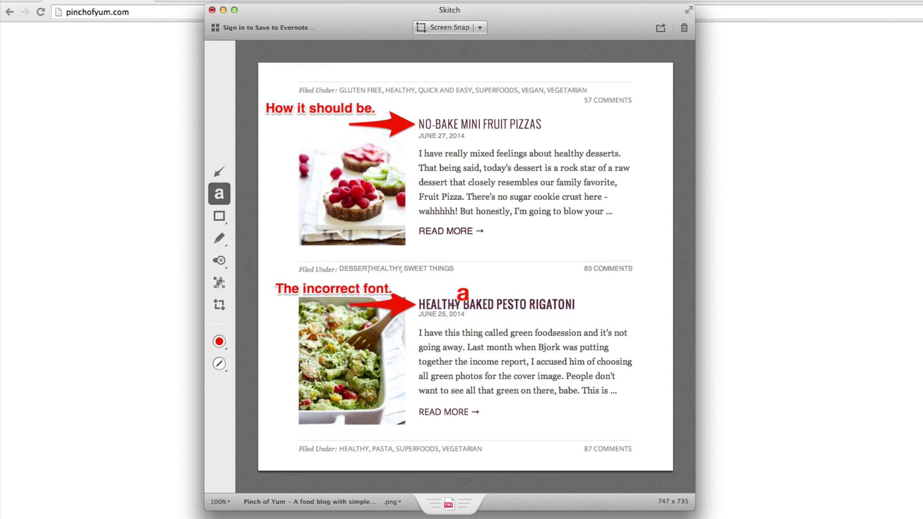
{"action": "left_click_drag", "start_coordinate": [359, 290], "coordinate": [348, 294]}
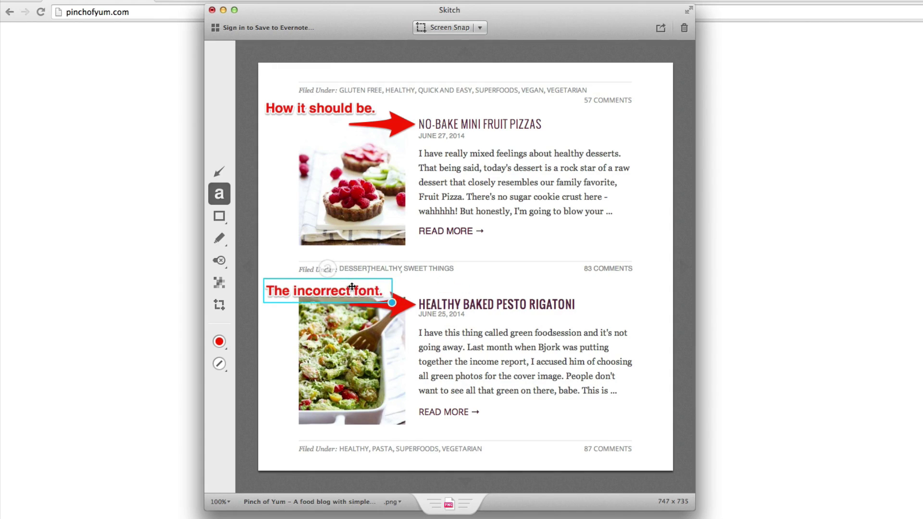
{"action": "left_click", "coordinate": [442, 306]}
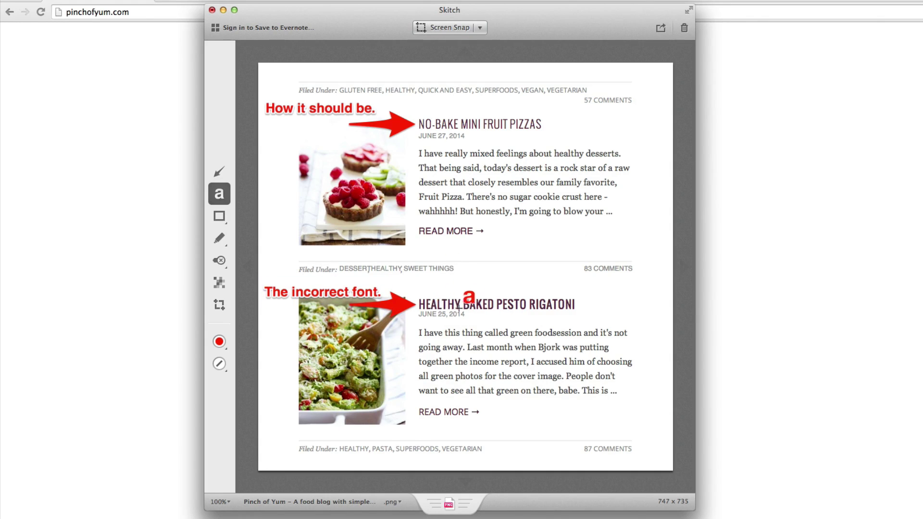
{"action": "left_click_drag", "start_coordinate": [302, 296], "coordinate": [306, 297]}
{"action": "left_click", "coordinate": [439, 298]}
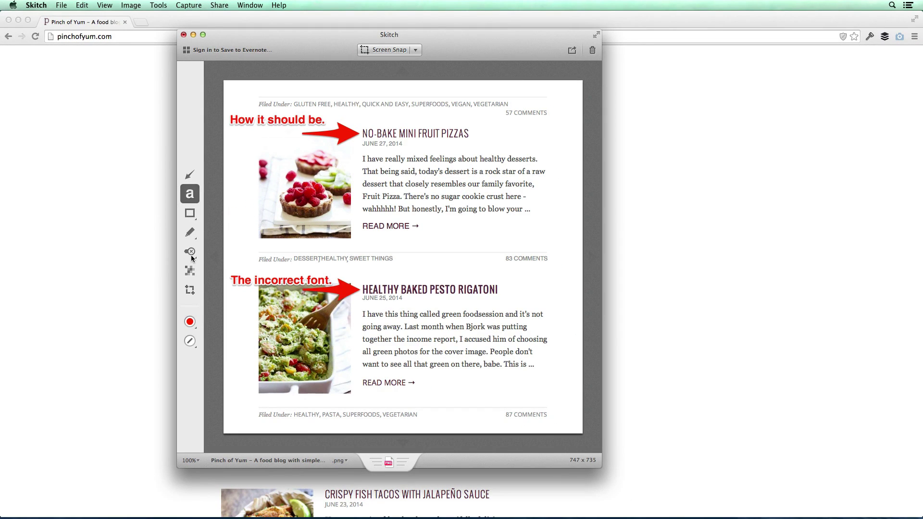
Step: Try a red X stamp and a freehand circle on the snap, undoing both
{"action": "left_click", "coordinate": [208, 259]}
{"action": "left_click", "coordinate": [315, 240]}
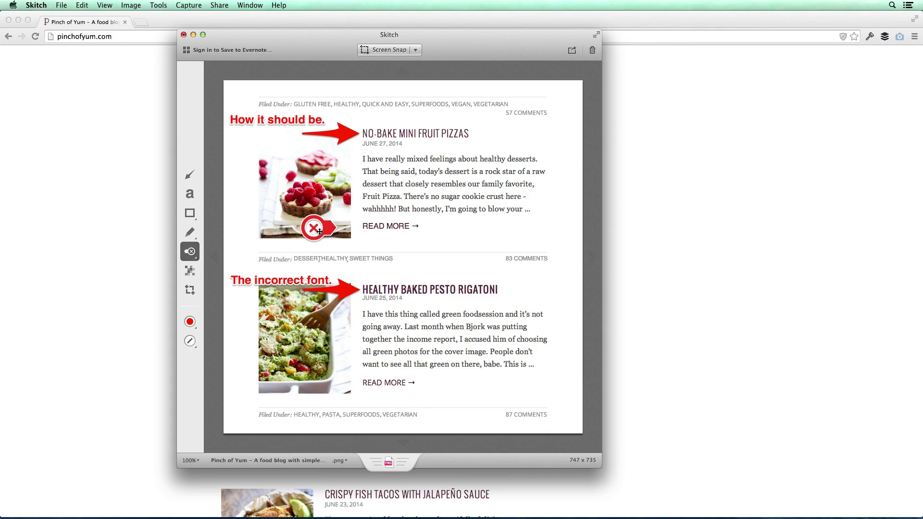
{"action": "key", "text": "super+z"}
{"action": "left_click", "coordinate": [189, 233]}
{"action": "mouse_move", "coordinate": [393, 188]}
{"action": "left_mouse_down"}
{"action": "mouse_move", "coordinate": [373, 208]}
{"action": "mouse_move", "coordinate": [414, 236]}
{"action": "mouse_move", "coordinate": [456, 230]}
{"action": "mouse_move", "coordinate": [468, 209]}
{"action": "mouse_move", "coordinate": [506, 219]}
{"action": "mouse_move", "coordinate": [496, 283]}
{"action": "mouse_move", "coordinate": [410, 328]}
{"action": "mouse_move", "coordinate": [416, 396]}
{"action": "mouse_move", "coordinate": [435, 385]}
{"action": "left_mouse_up"}
{"action": "key", "text": "super+z"}
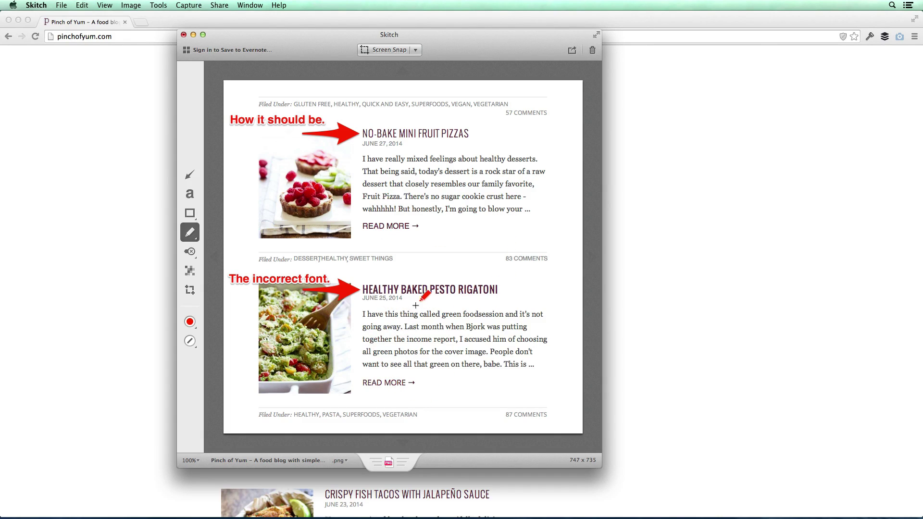
Step: Try and undo a red rectangle around READ MORE, then minimize Chrome
{"action": "left_click", "coordinate": [189, 213]}
{"action": "left_click_drag", "start_coordinate": [354, 216], "coordinate": [428, 236]}
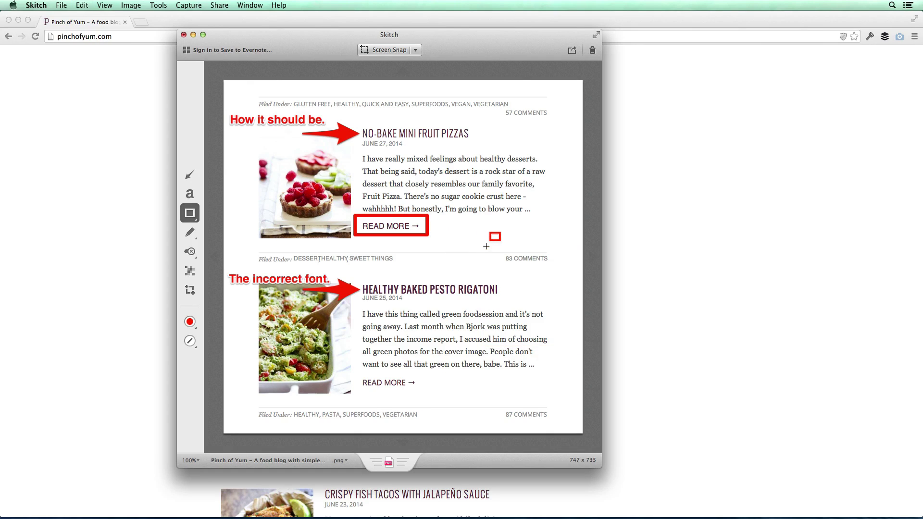
{"action": "key", "text": "super+z"}
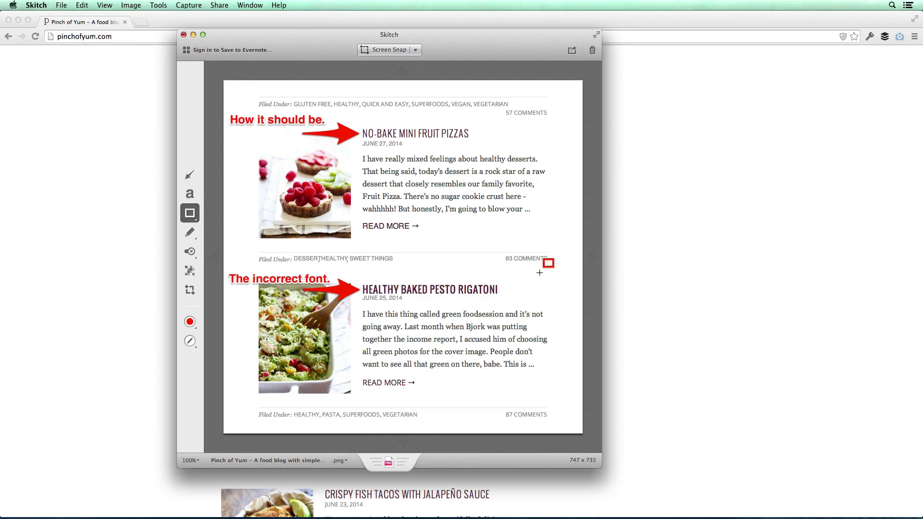
{"action": "left_click", "coordinate": [18, 19]}
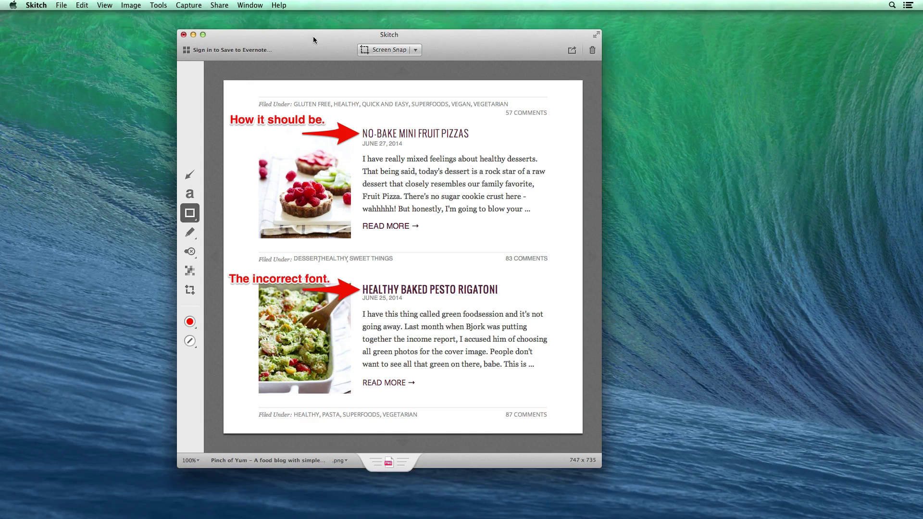
Step: Export the annotated snap as a PNG onto the desktop
{"action": "left_click_drag", "start_coordinate": [313, 32], "coordinate": [238, 18]}
{"action": "left_click_drag", "start_coordinate": [397, 345], "coordinate": [407, 354]}
{"action": "key", "text": "super+z"}
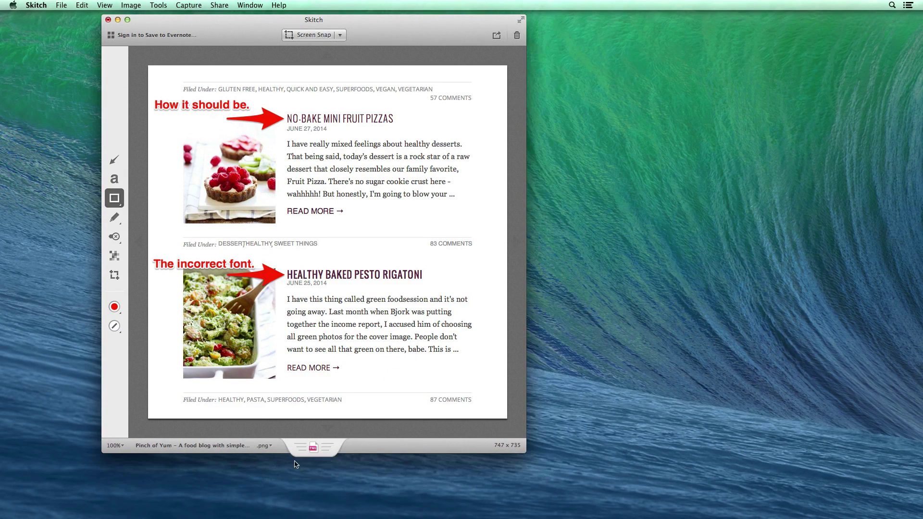
{"action": "left_click_drag", "start_coordinate": [313, 448], "coordinate": [889, 53]}
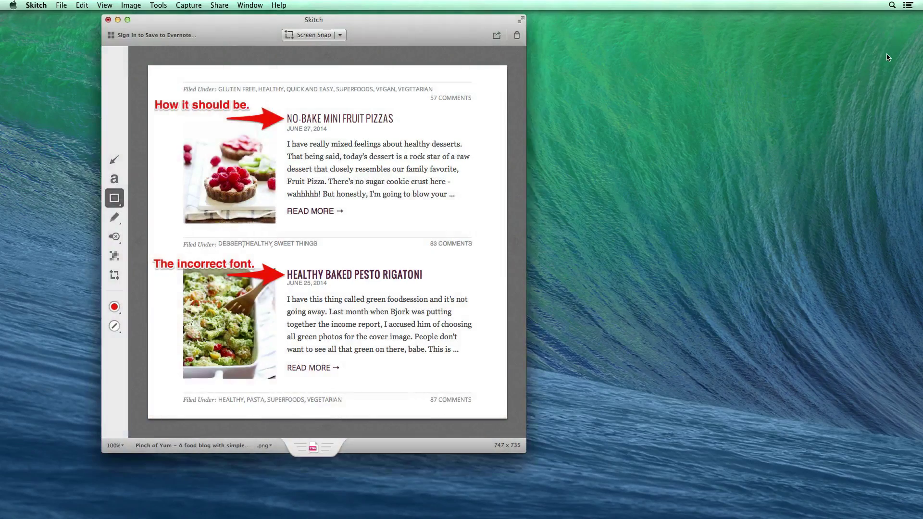
Step: Preview the saved Pinch_of_Yum PNG in Quick Look, then close the preview
{"action": "left_click", "coordinate": [904, 25]}
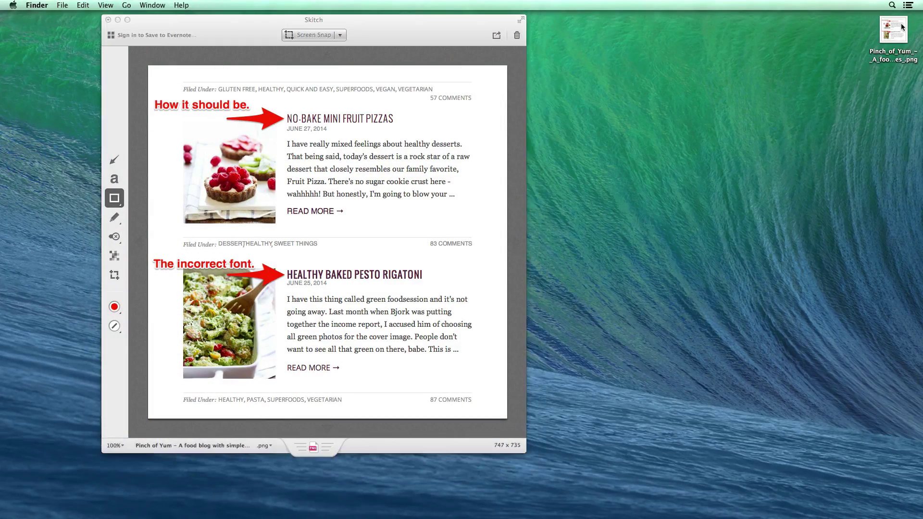
{"action": "left_click", "coordinate": [894, 29]}
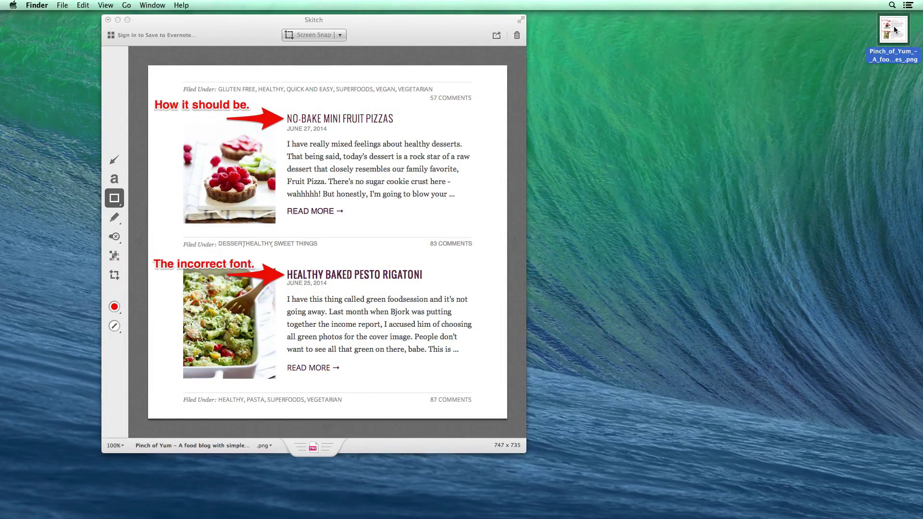
{"action": "key", "text": "space"}
{"action": "left_click_drag", "start_coordinate": [592, 239], "coordinate": [380, 212]}
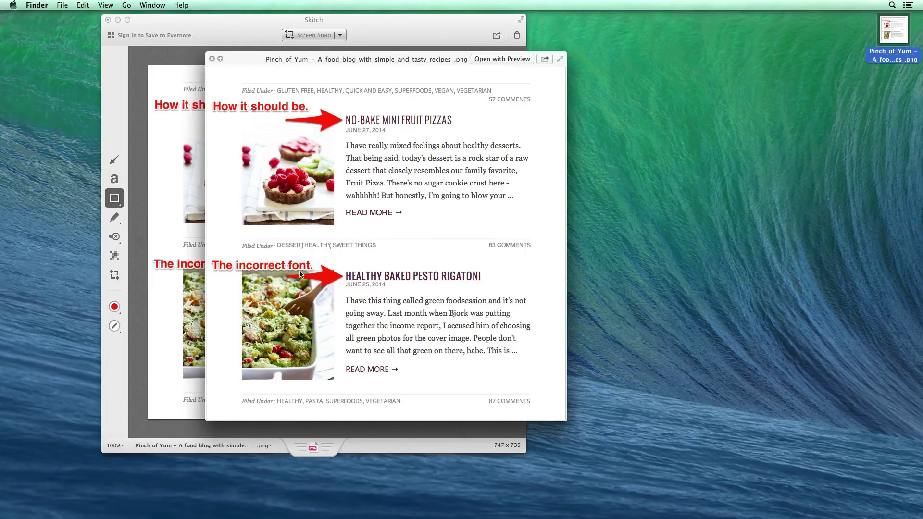
{"action": "left_click", "coordinate": [212, 58]}
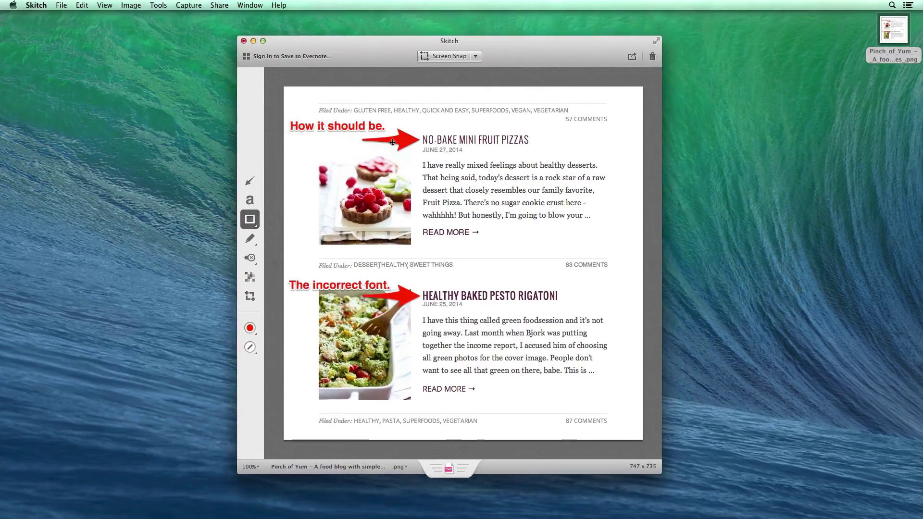